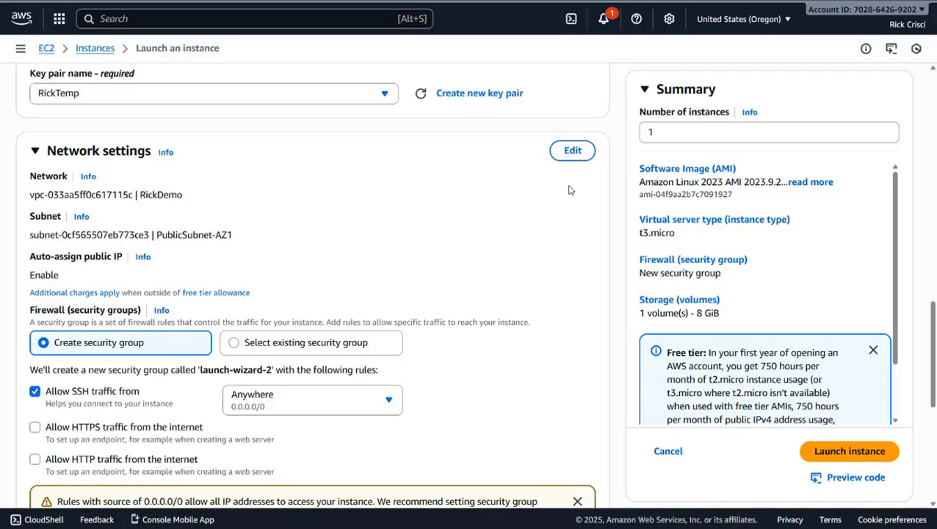
- Edit the network settings to place the new instance in the PrivateSubnetAZ1 subnet
left_click(570, 151)
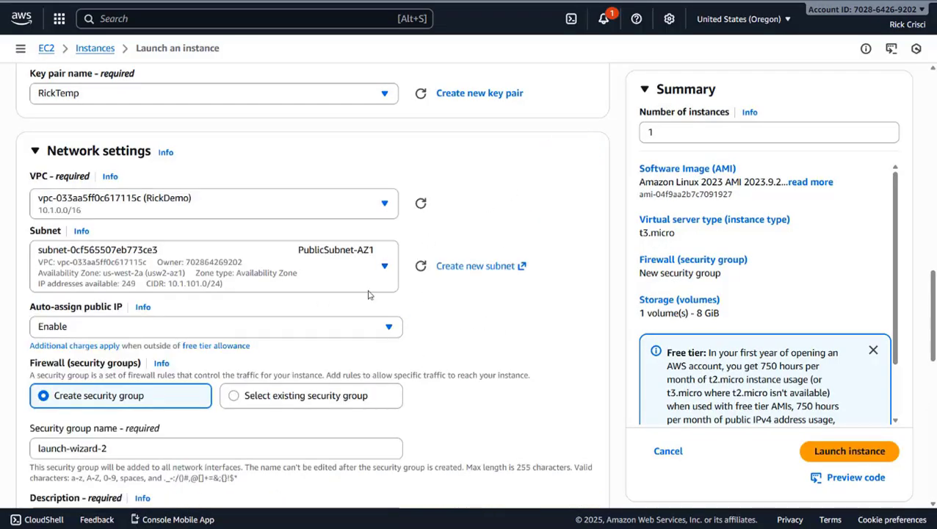
left_click(301, 276)
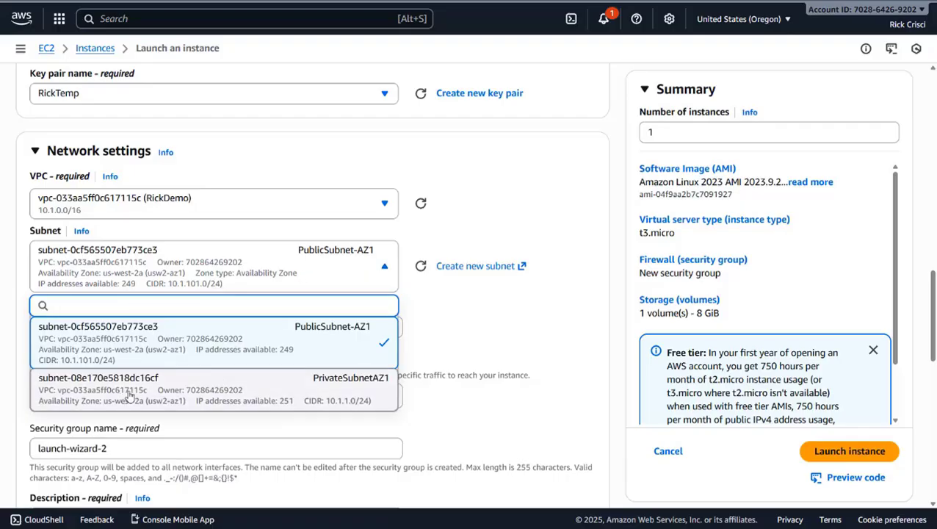
left_click(223, 387)
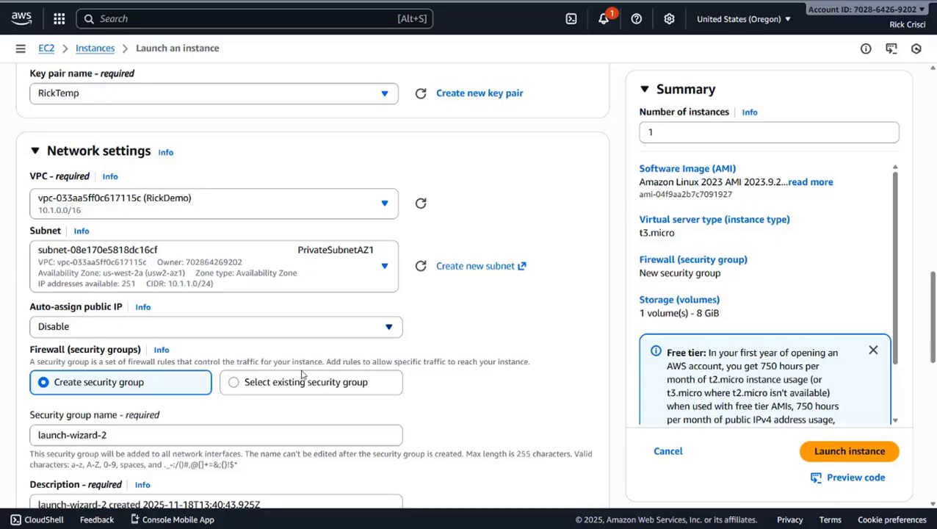
- Assign the existing default security group to the new instance
scroll(506, 408, "down", 3)
left_click(323, 222)
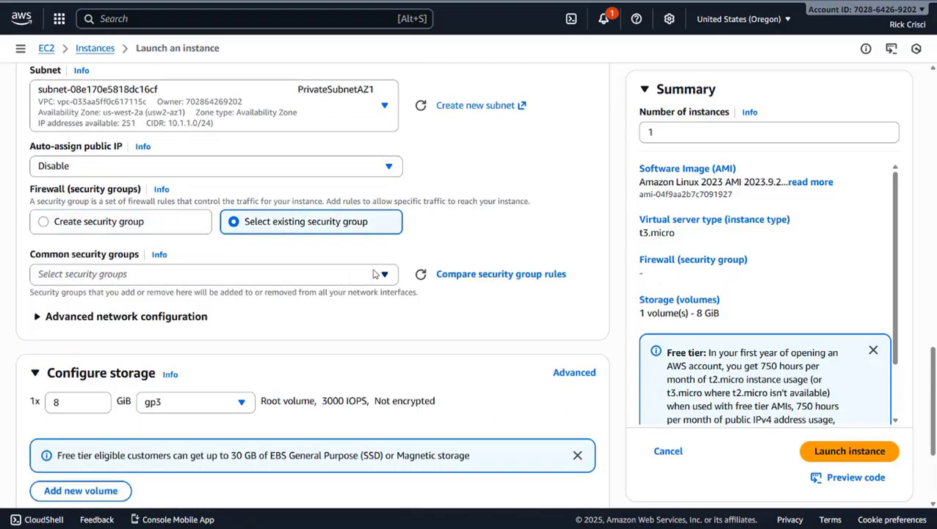
left_click(306, 273)
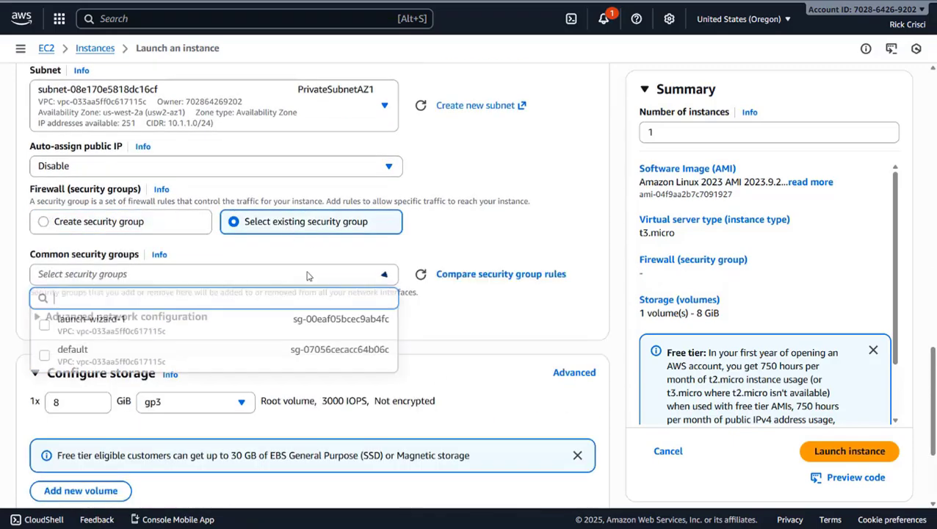
left_click(45, 358)
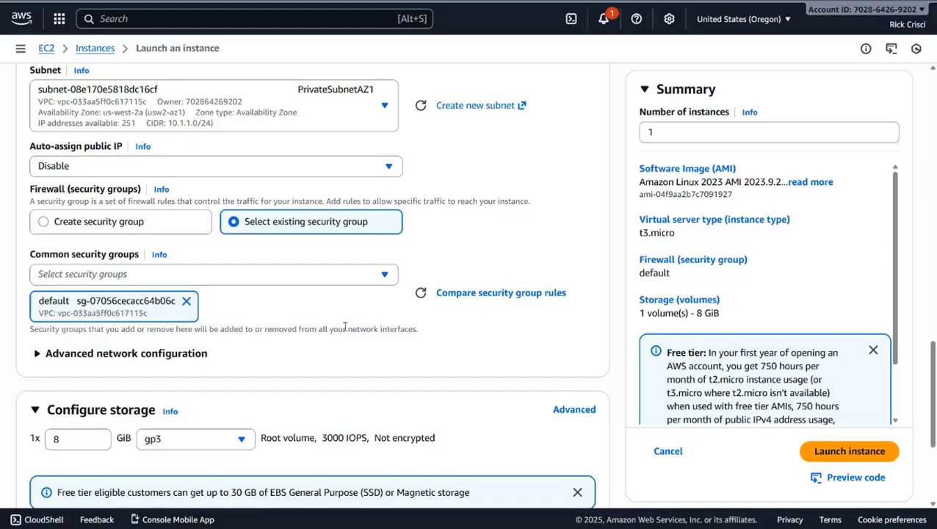
- Launch the configured instance and return to the list of instances
scroll(349, 279, "down", 3)
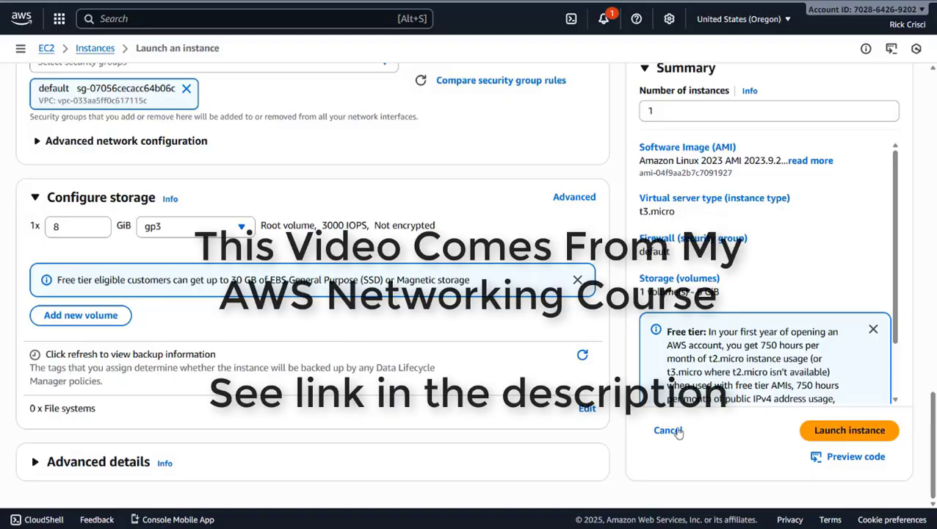
left_click(852, 431)
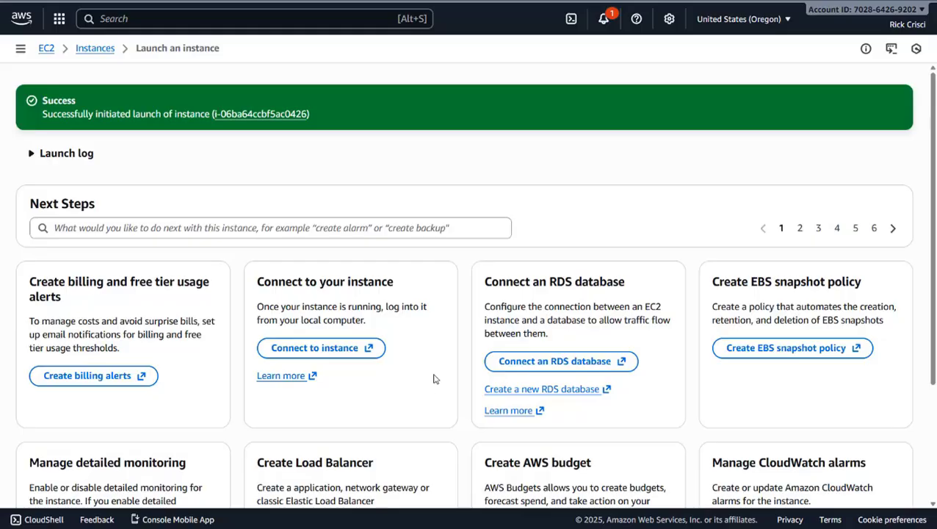
left_click(99, 59)
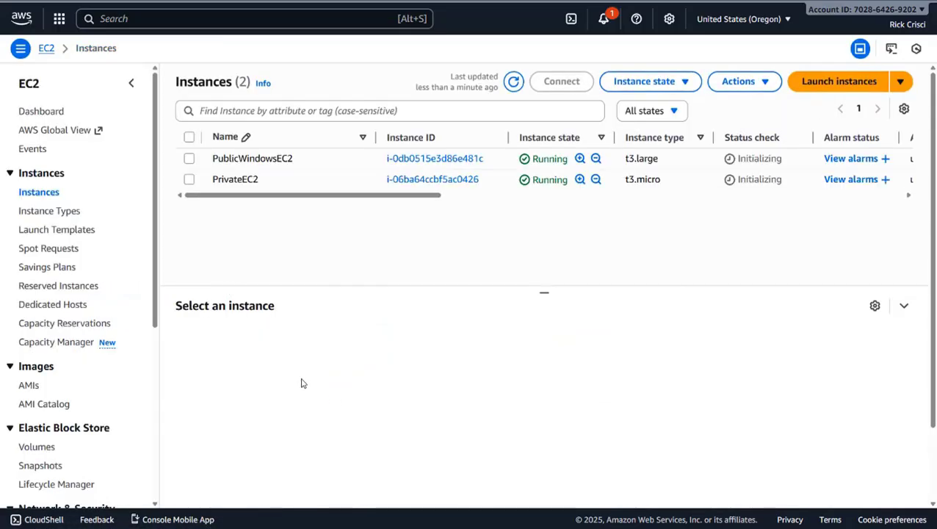
- Connect to PublicWindowsEC2 through the downloaded remote desktop file, signing in as Administrator with the instance password
left_click(189, 158)
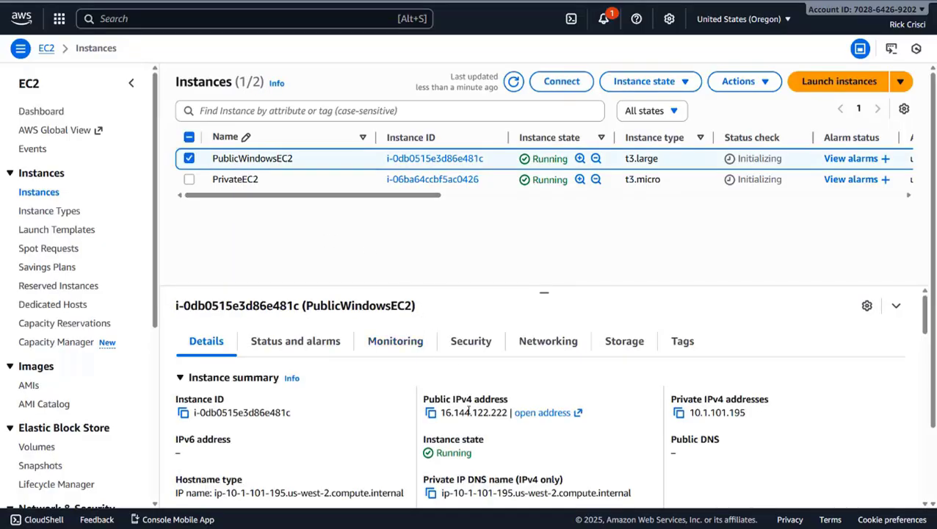
left_click(562, 81)
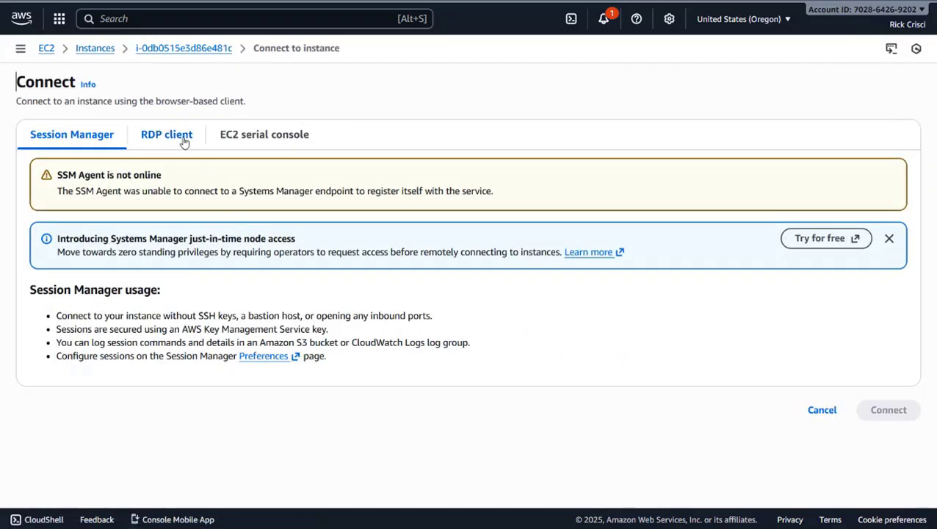
left_click(184, 140)
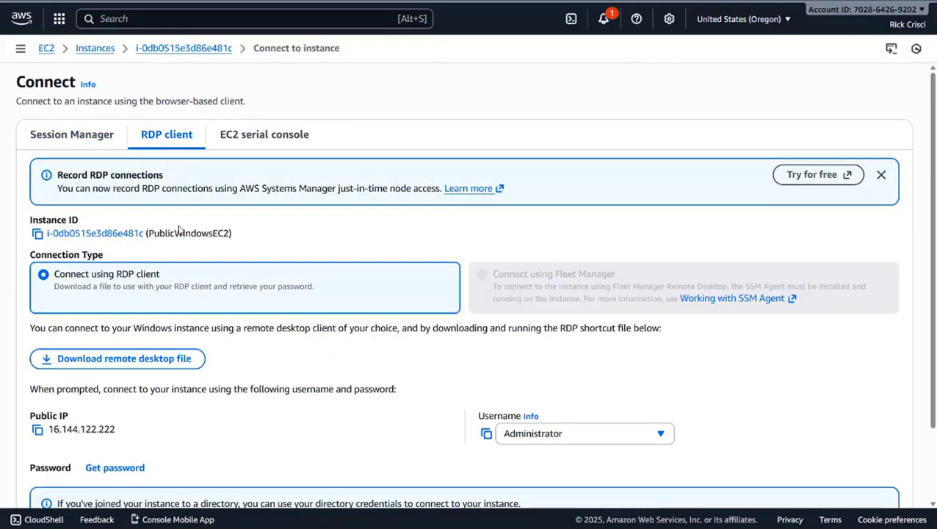
left_click(183, 360)
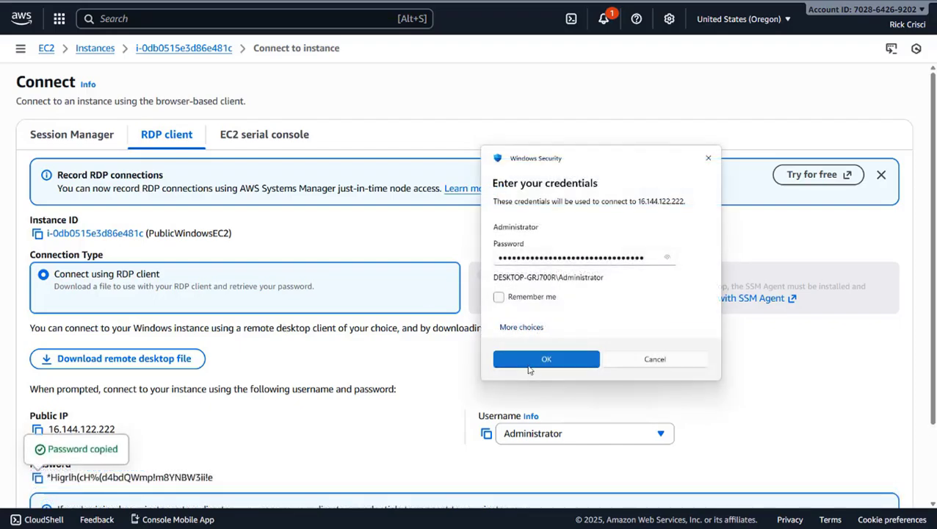
left_click(528, 361)
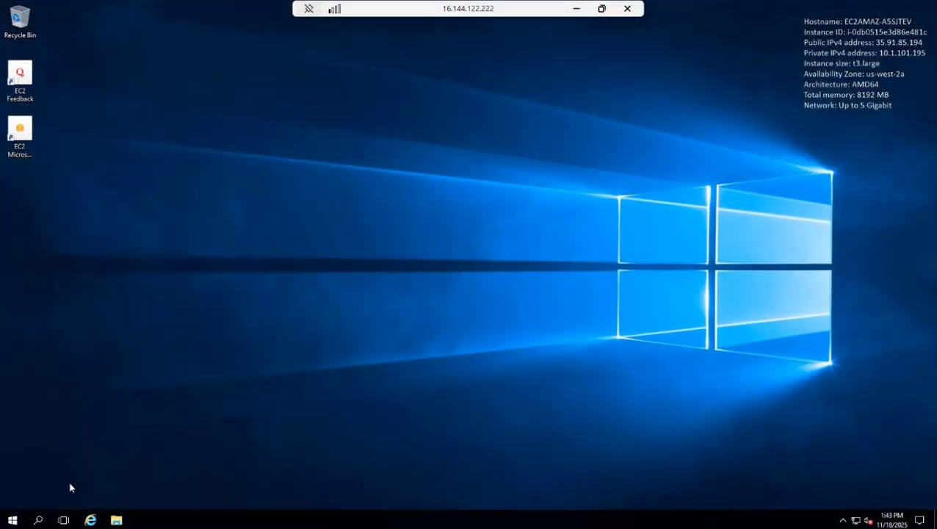
- Open Windows PowerShell on the remote desktop and move its window fully into view
left_click(13, 520)
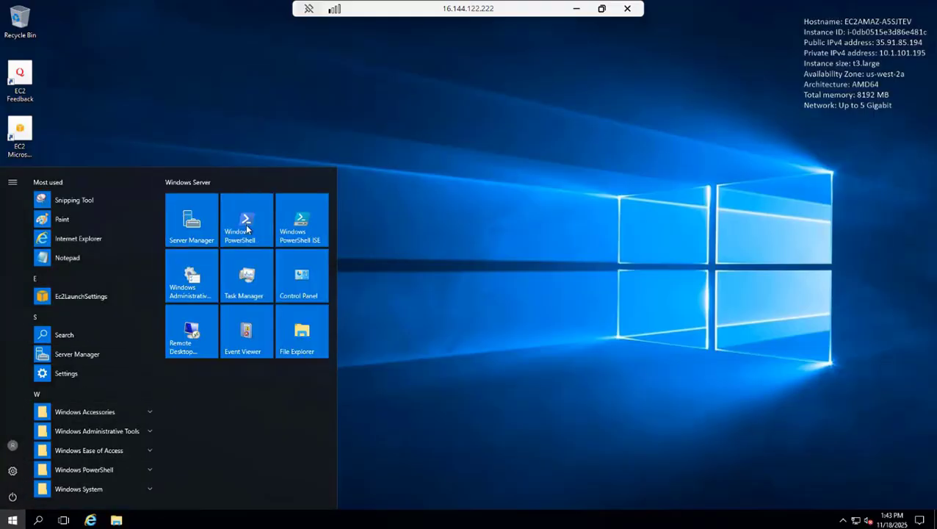
left_click(235, 232)
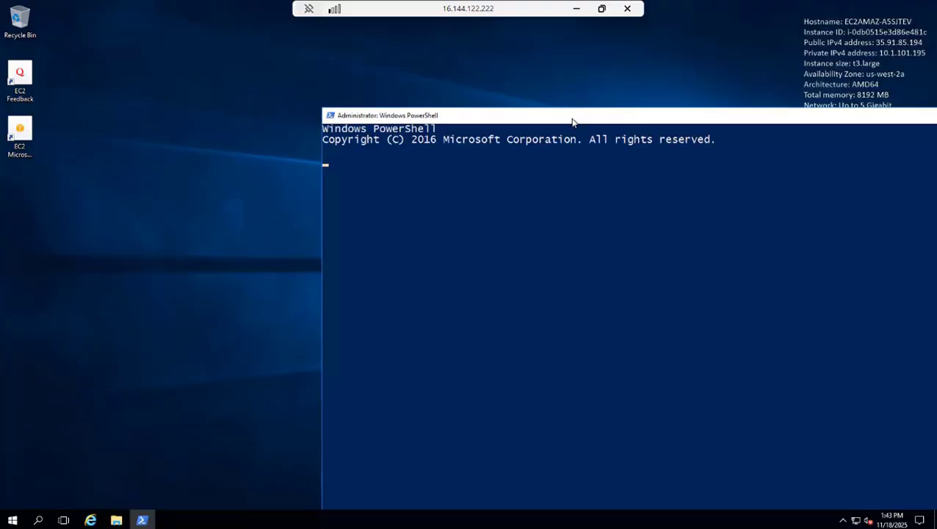
left_click(319, 47)
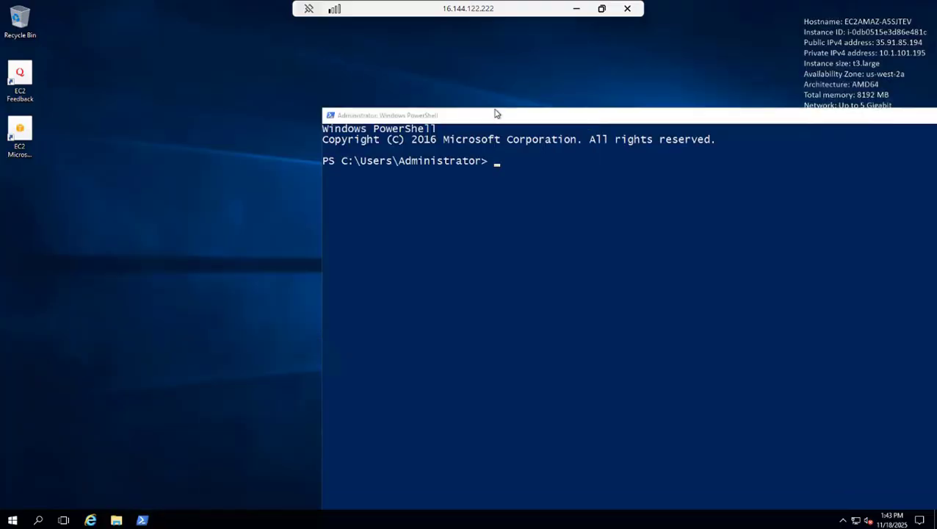
left_click_drag(495, 115, 311, 68)
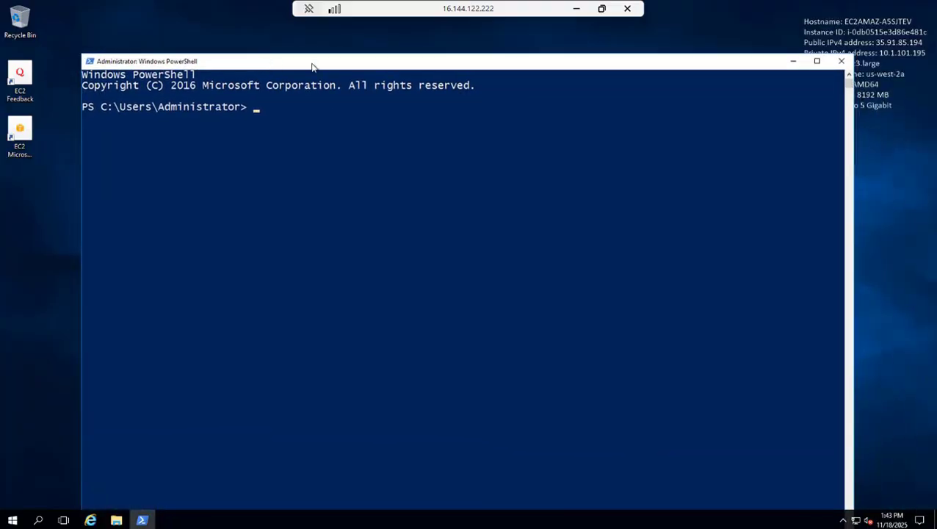
- Reduce the remote desktop session to a window and copy PrivateEC2's private IPv4 address from the instances list
left_click(602, 8)
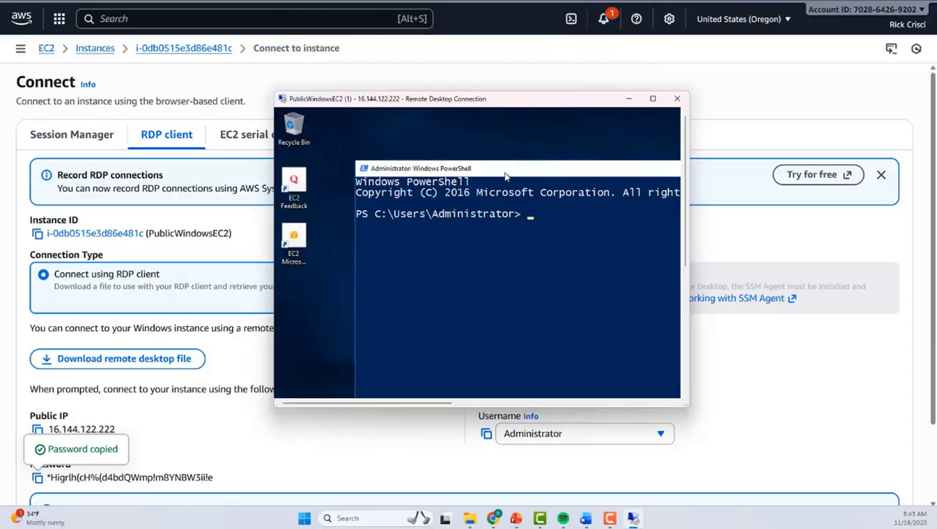
left_click(100, 55)
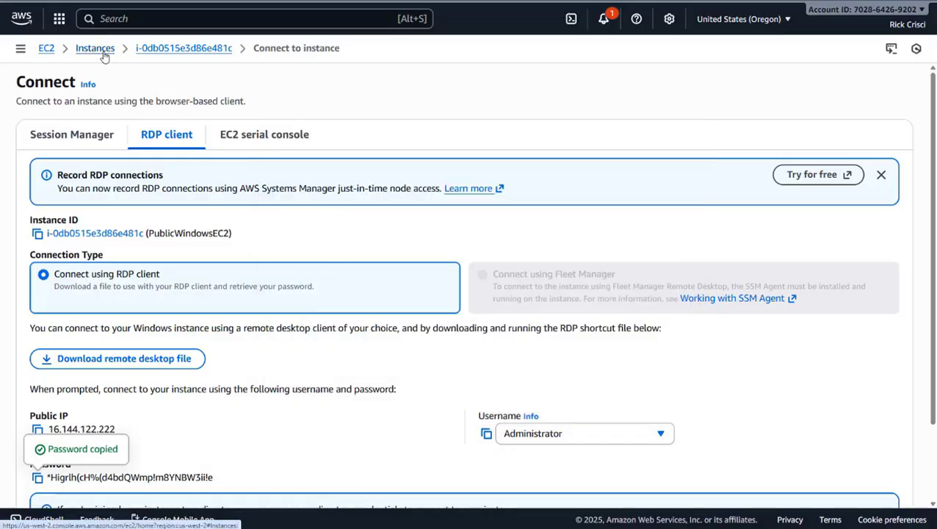
key("alt+Left")
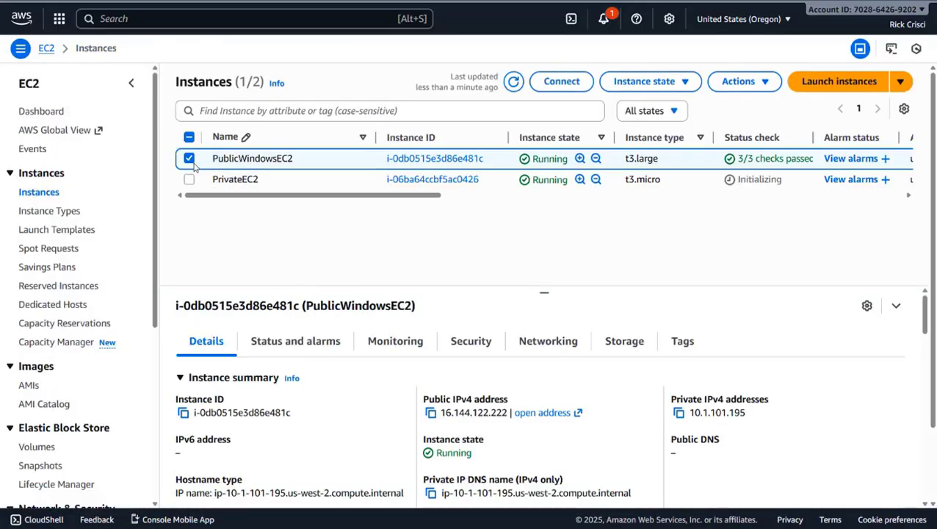
left_click(311, 183)
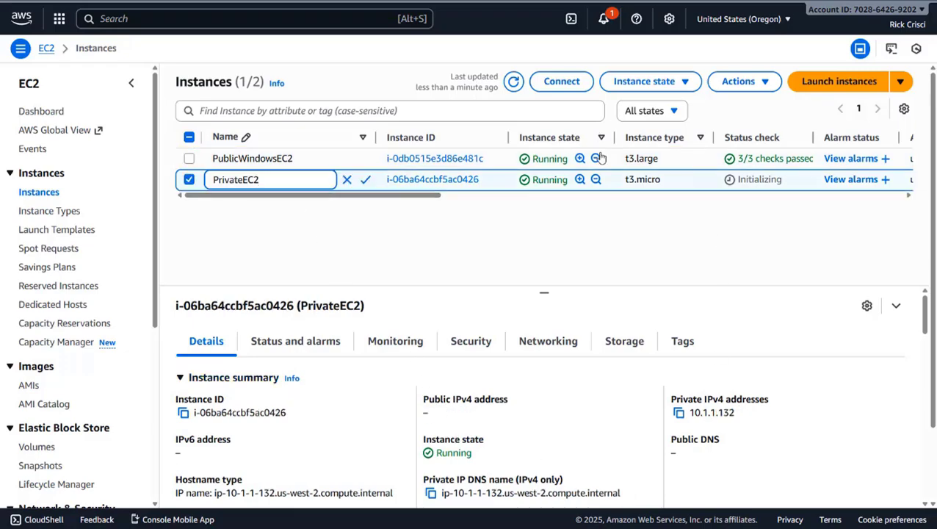
left_click(514, 83)
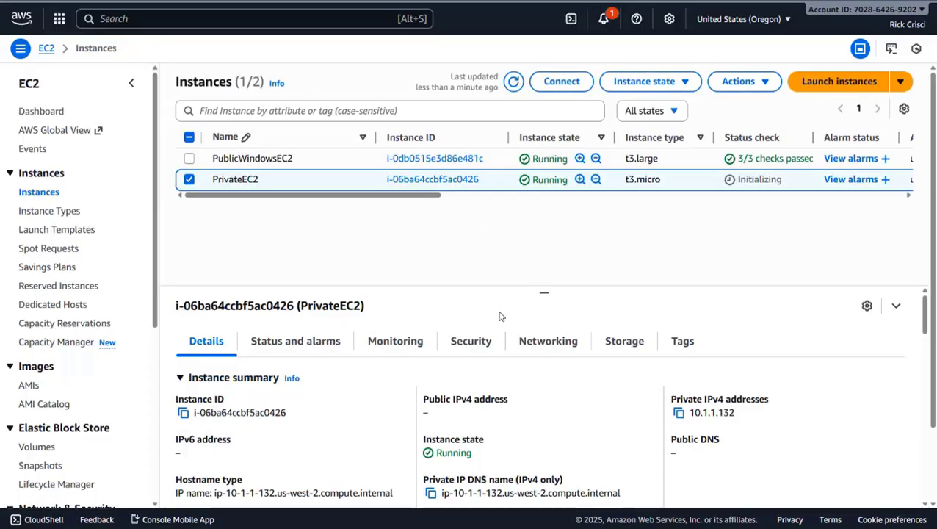
left_click(512, 401)
key("F5")
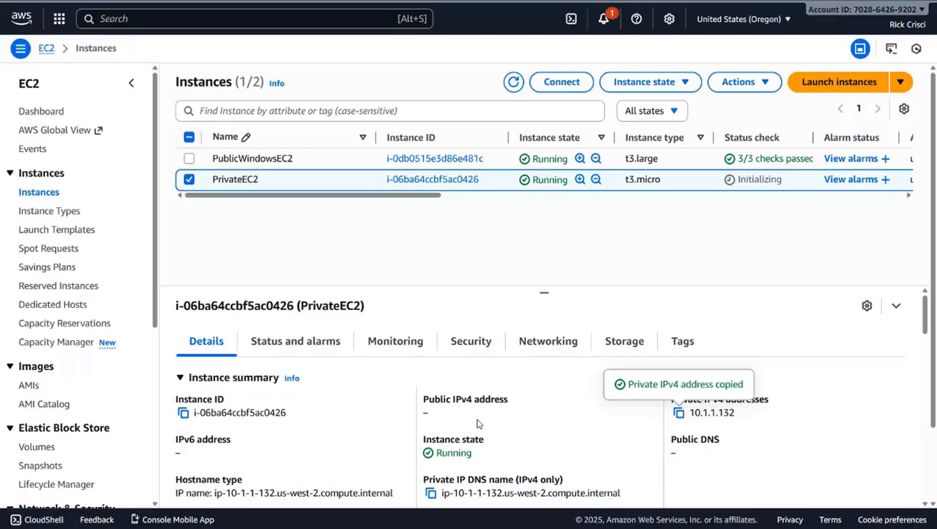
- Return to the remote desktop session, then widen and reposition its window so PrivateEC2's private address stays visible
key("alt+Tab")
left_click(472, 279)
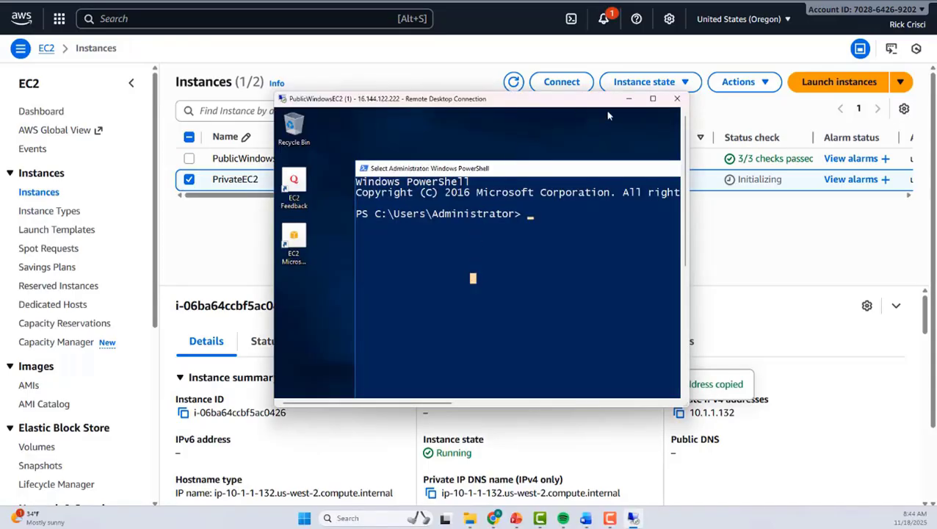
left_click_drag(690, 152, 930, 152)
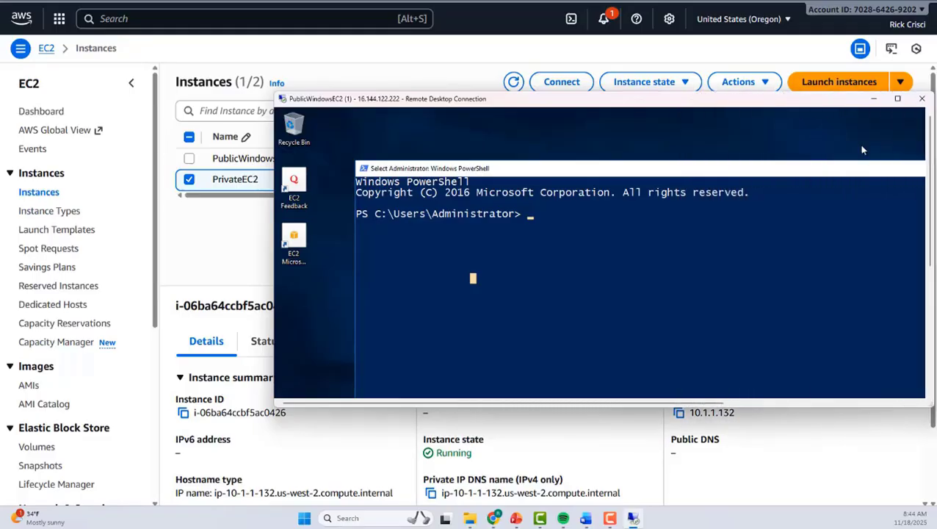
left_click_drag(703, 106, 541, 55)
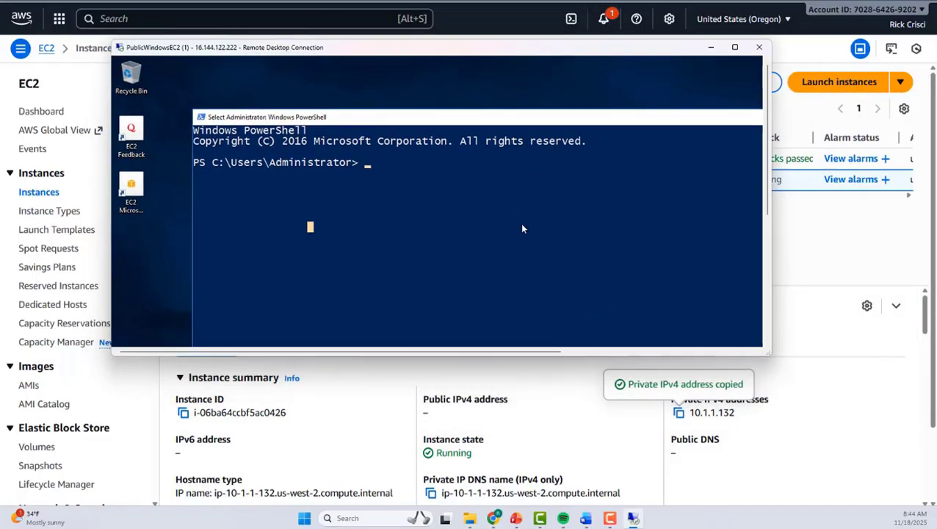
- Ping PrivateEC2's private address 10.1.1.132 from PowerShell on the public Windows instance, checking the address against the instance details
type("ping")
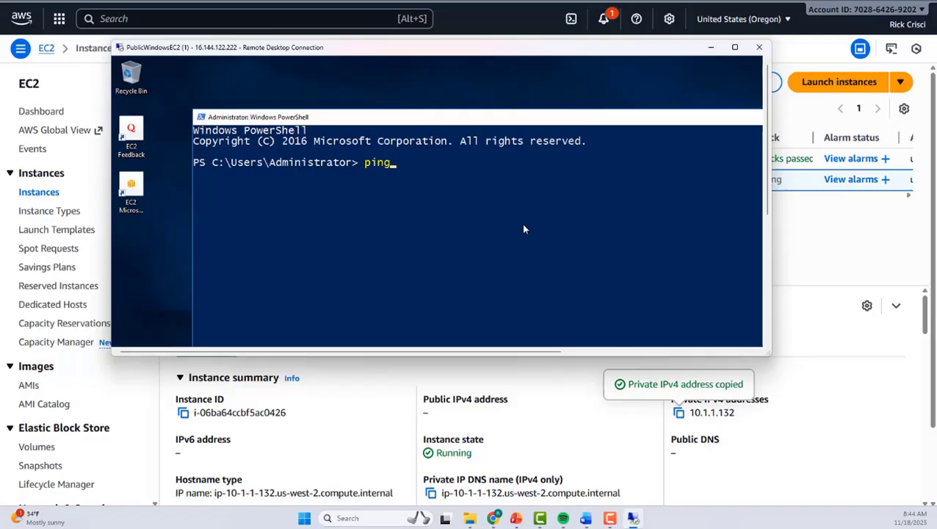
type(" 10.1.1.132")
left_click(732, 423)
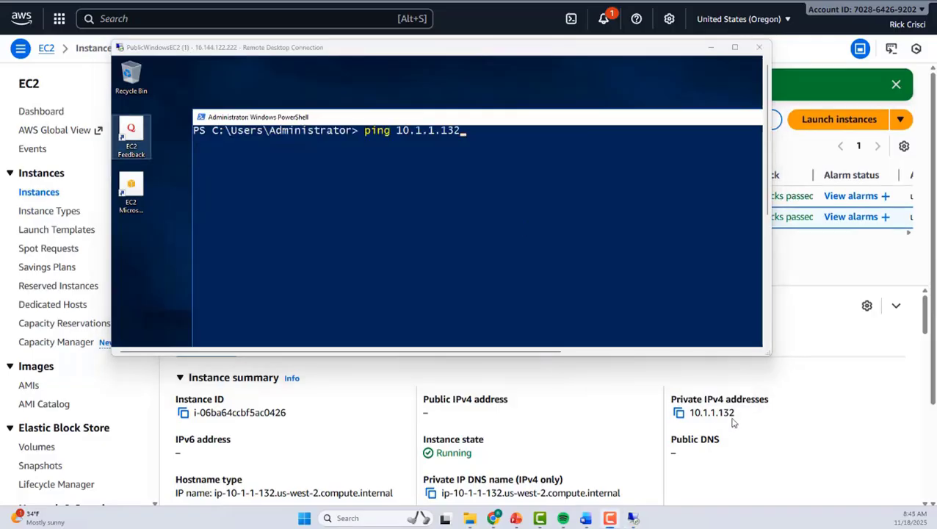
double_click(727, 414)
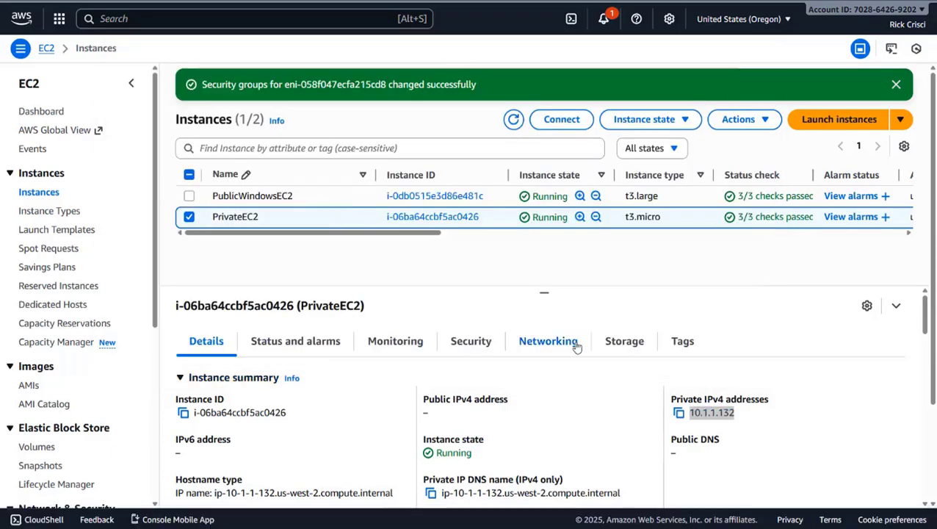
key("alt+Tab")
left_click(520, 255)
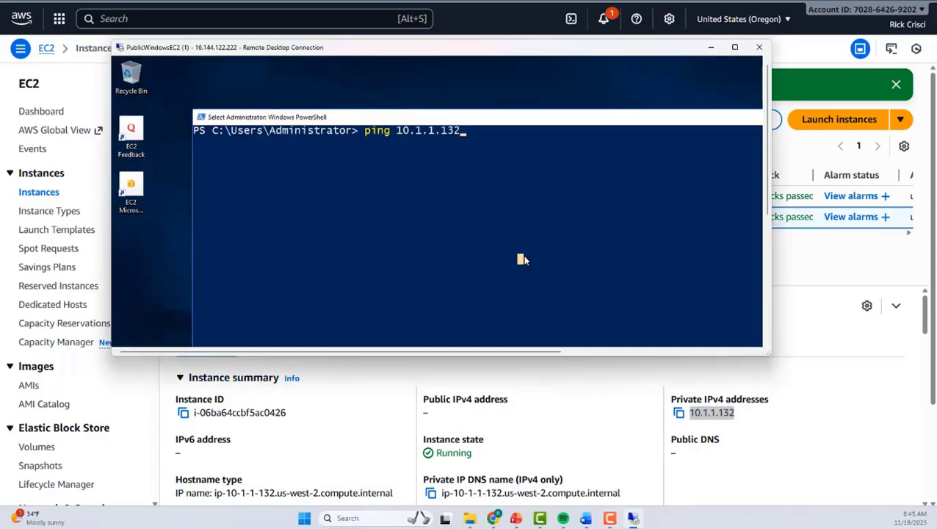
key("Escape")
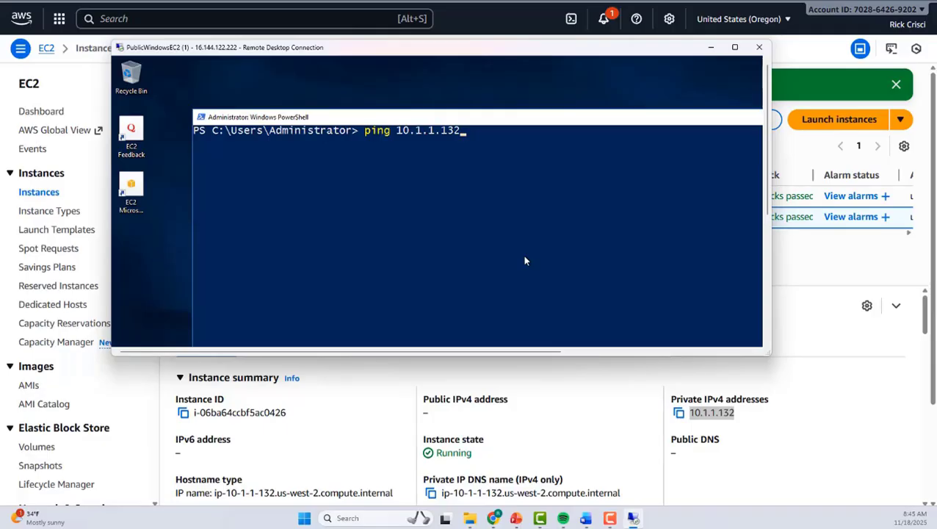
key("Return")
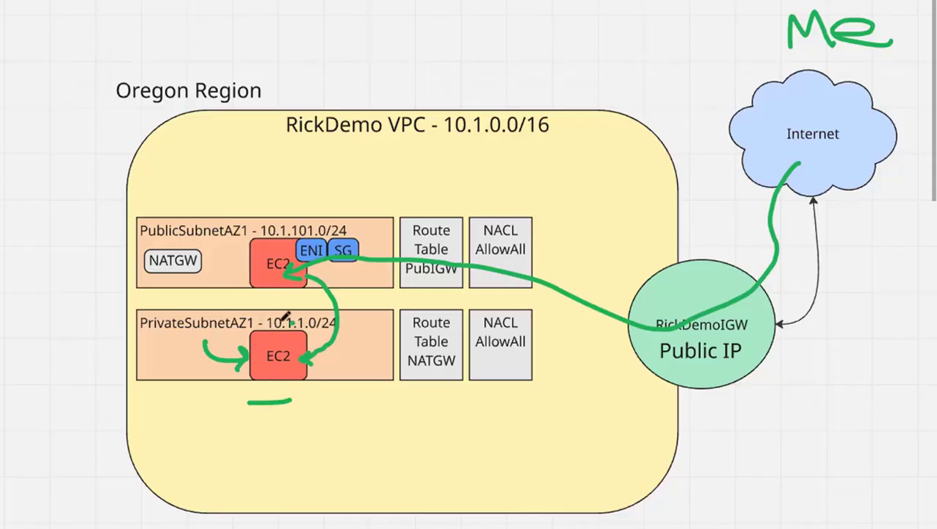
- On the VPC diagram, underline the EC2 box in PublicSubnetAZ1 and circle its ENI and SG labels in green
mouse_move(290, 321)
left_mouse_down()
mouse_move(235, 375)
mouse_move(329, 374)
mouse_move(247, 259)
mouse_move(257, 271)
mouse_move(295, 251)
mouse_move(264, 254)
mouse_move(291, 269)
mouse_move(300, 254)
left_mouse_up()
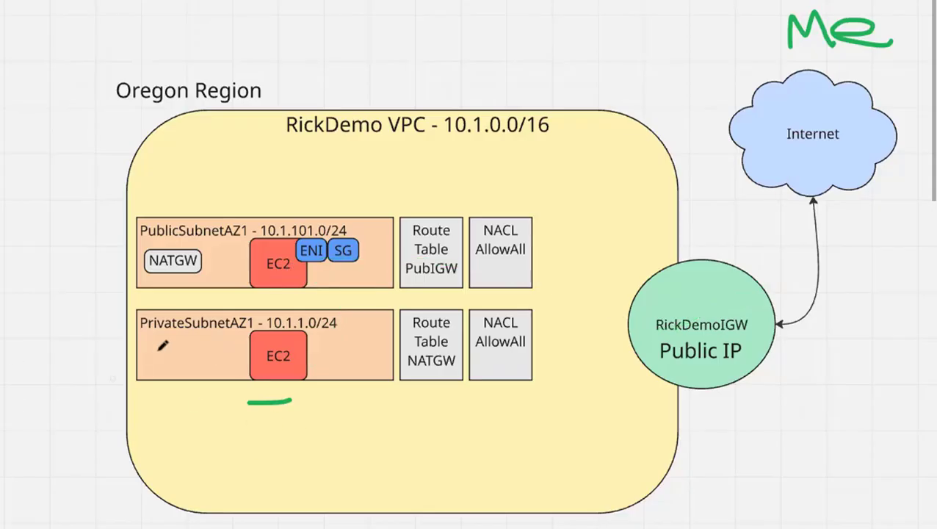
left_click_drag(259, 278, 303, 278)
mouse_move(326, 234)
left_mouse_down()
mouse_move(311, 229)
mouse_move(294, 243)
mouse_move(303, 259)
mouse_move(335, 263)
mouse_move(366, 244)
mouse_move(316, 230)
left_mouse_up()
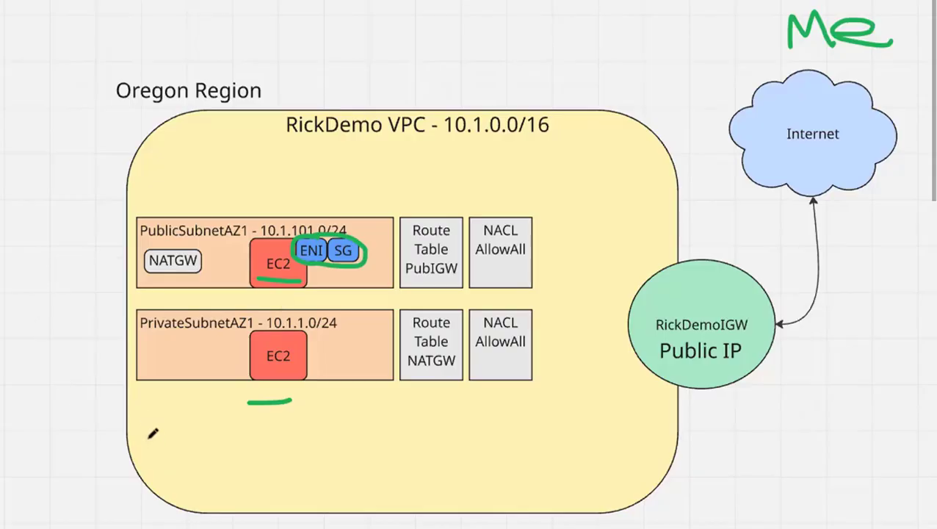
- Undo the green circle around the ENI and SG labels, and duplicate both labels onto the EC2 box in PrivateSubnetAZ1
key("ctrl+z")
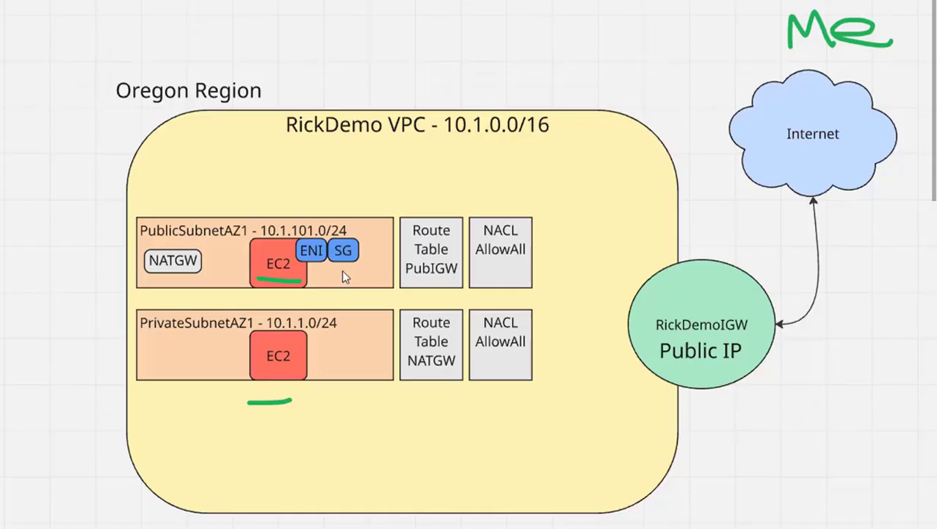
left_click(345, 252)
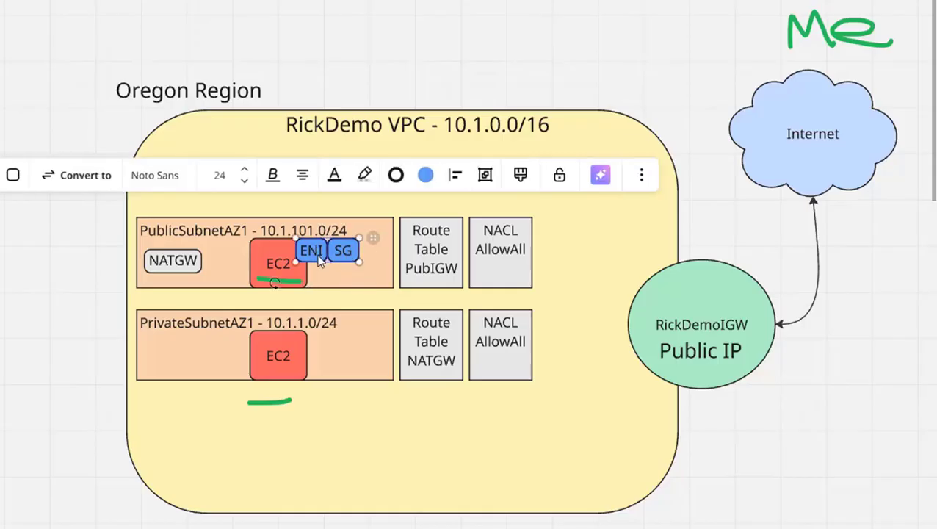
key("ctrl+d")
left_click_drag(345, 273, 351, 345)
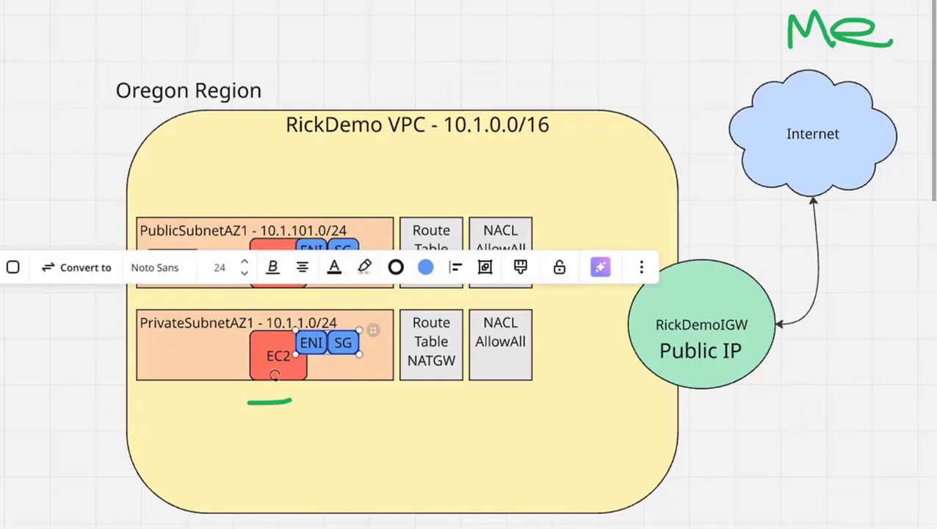
- Underline the PubIGW and NATGW route tables in green and draw an arrow pointing down to the PubIGW route table
key("p")
left_click_drag(410, 298, 464, 293)
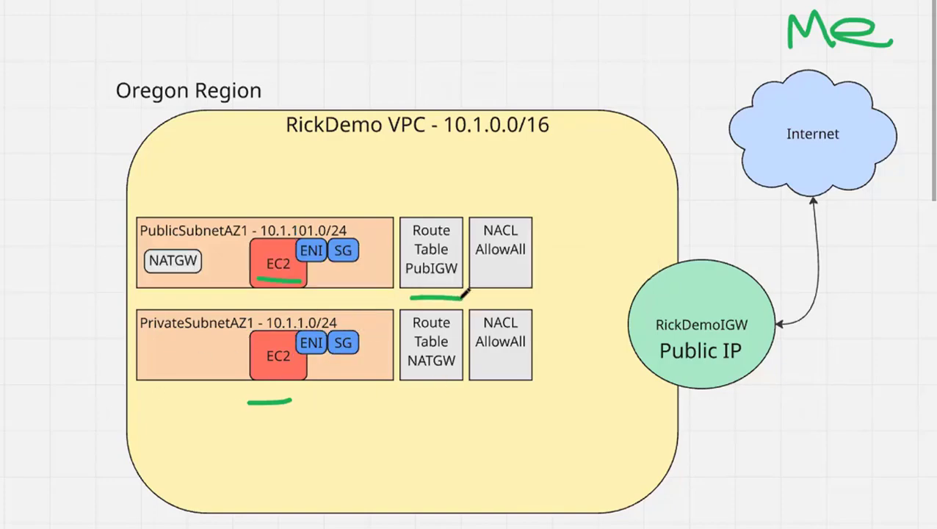
left_click_drag(410, 392, 450, 388)
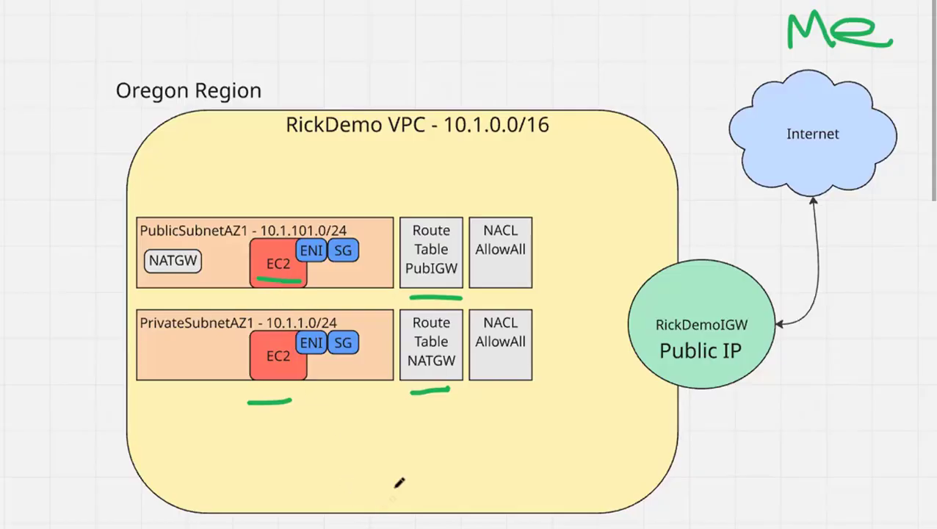
mouse_move(414, 174)
left_mouse_down()
mouse_move(434, 212)
mouse_move(449, 196)
left_mouse_up()
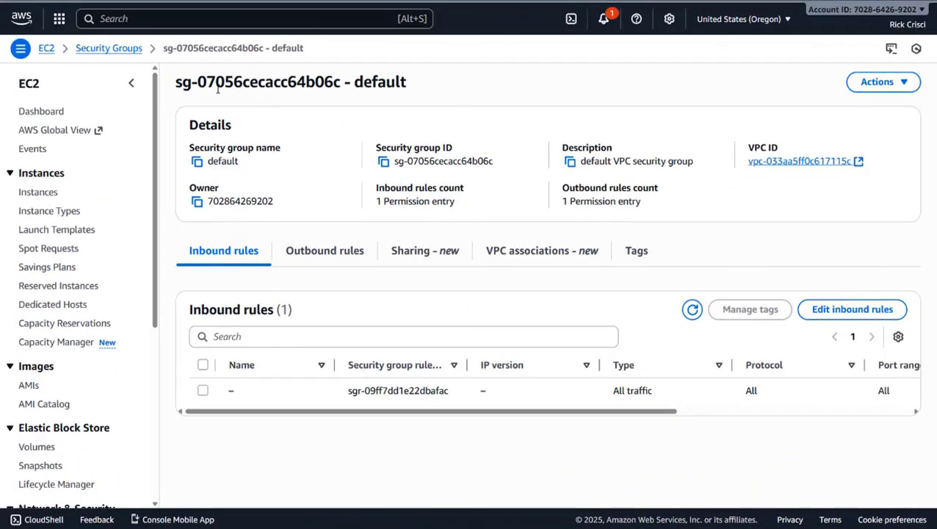
- In the AWS console, examine the default security group's ID and its inbound rule's type, port range and source
left_click_drag(195, 82, 449, 86)
left_click(450, 86)
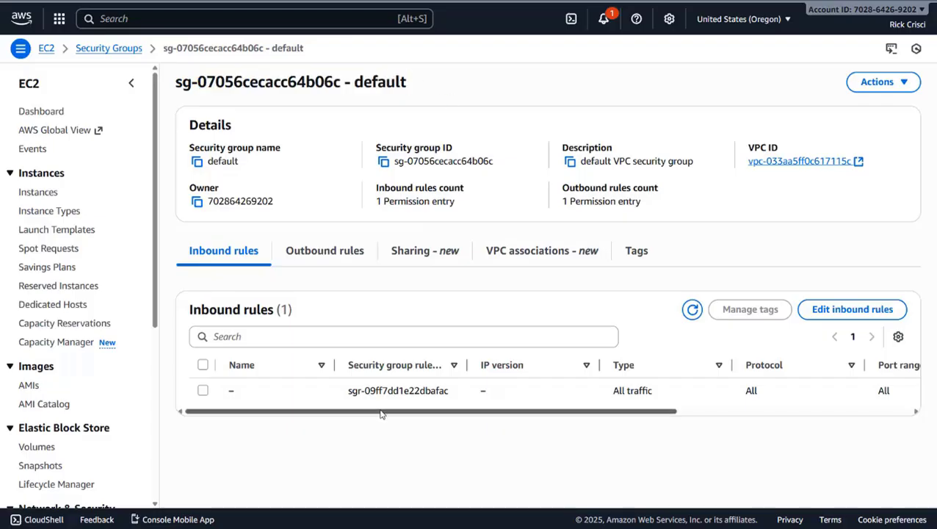
left_click_drag(382, 414, 579, 435)
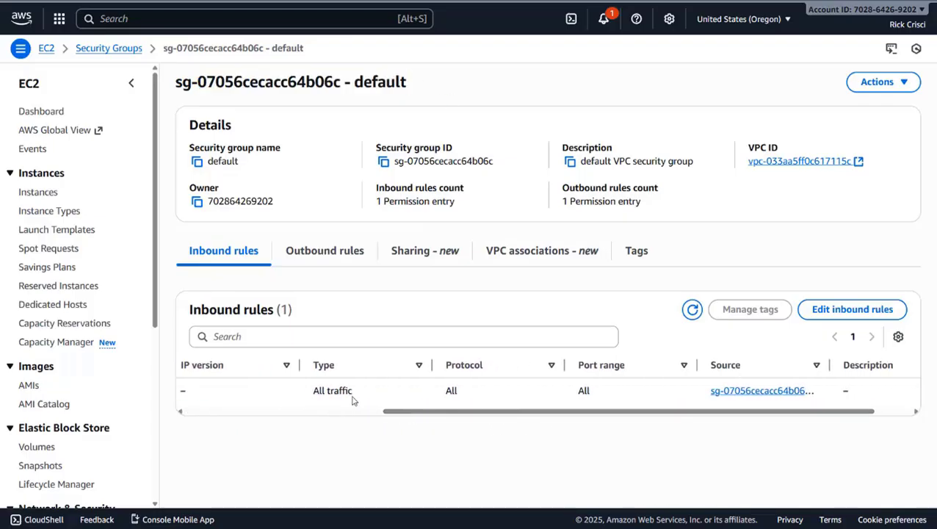
left_click_drag(310, 393, 404, 395)
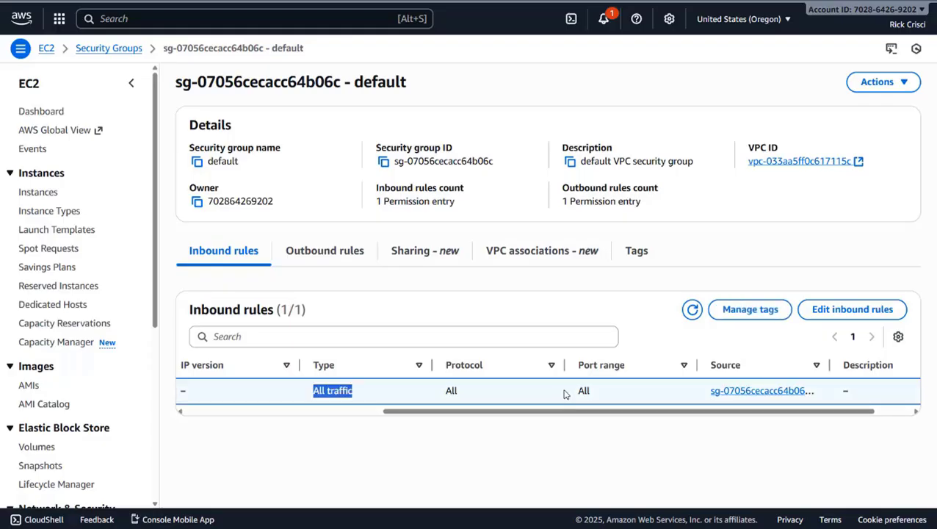
left_click_drag(562, 395, 692, 418)
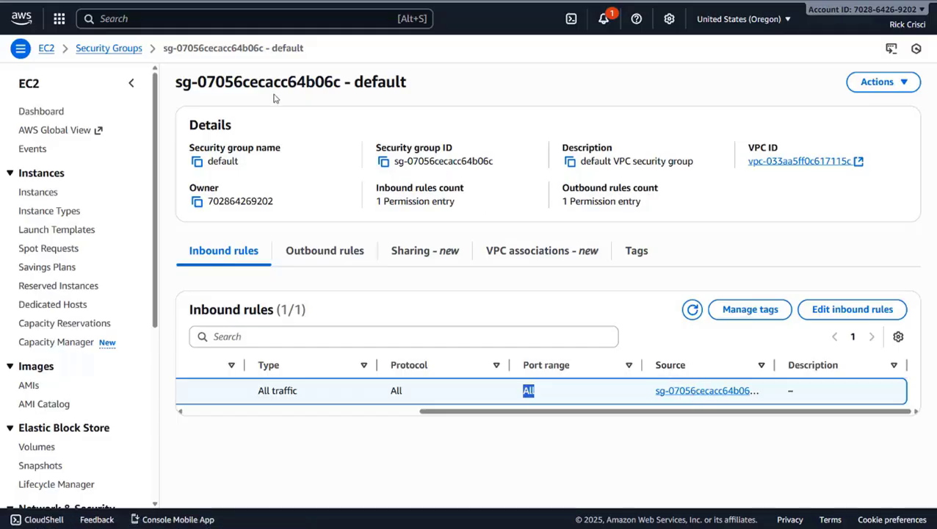
left_click_drag(184, 82, 483, 120)
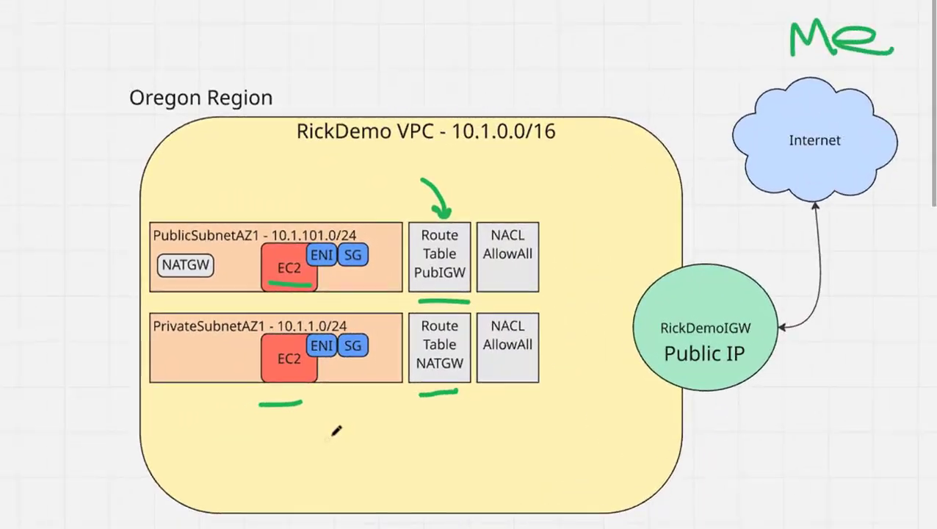
- Back on the VPC diagram, draw a green arrow pointing up to the SG label in PrivateSubnetAZ1
mouse_move(327, 439)
left_mouse_down()
mouse_move(351, 380)
mouse_move(342, 350)
mouse_move(350, 347)
mouse_move(355, 361)
left_mouse_up()
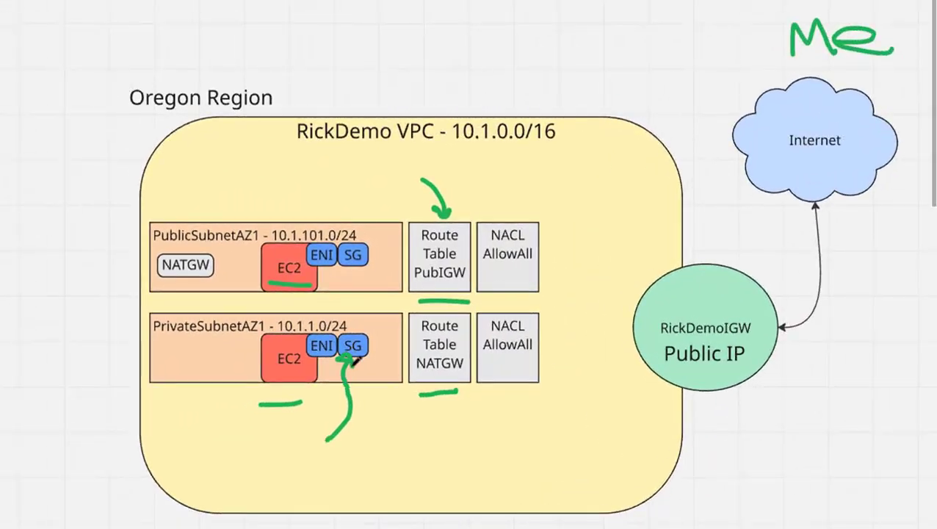